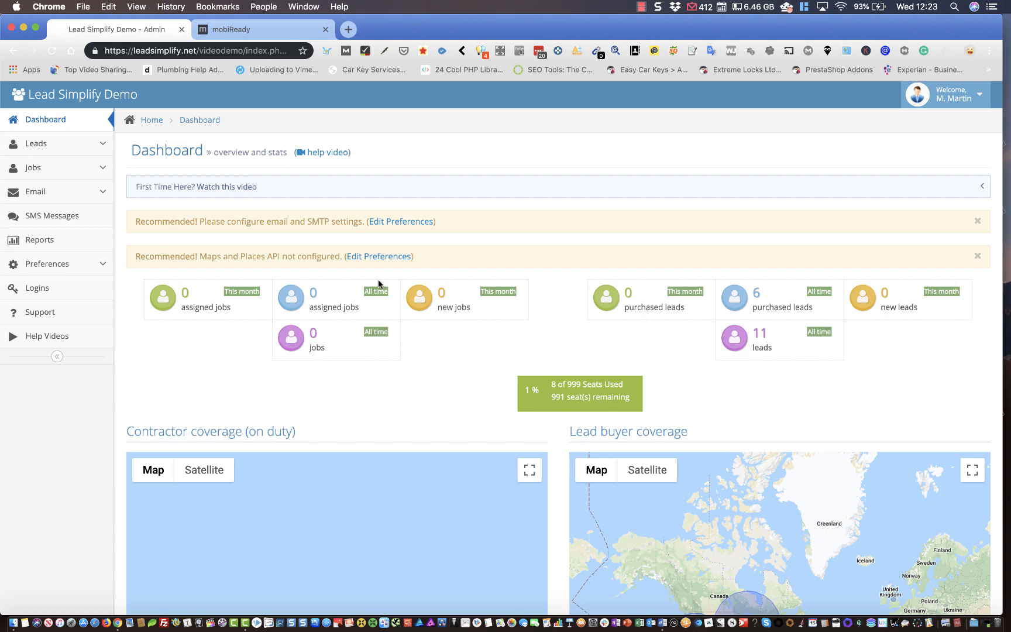
pyautogui.scroll(-5, 524, 261)
pyautogui.scroll(6, 526, 267)
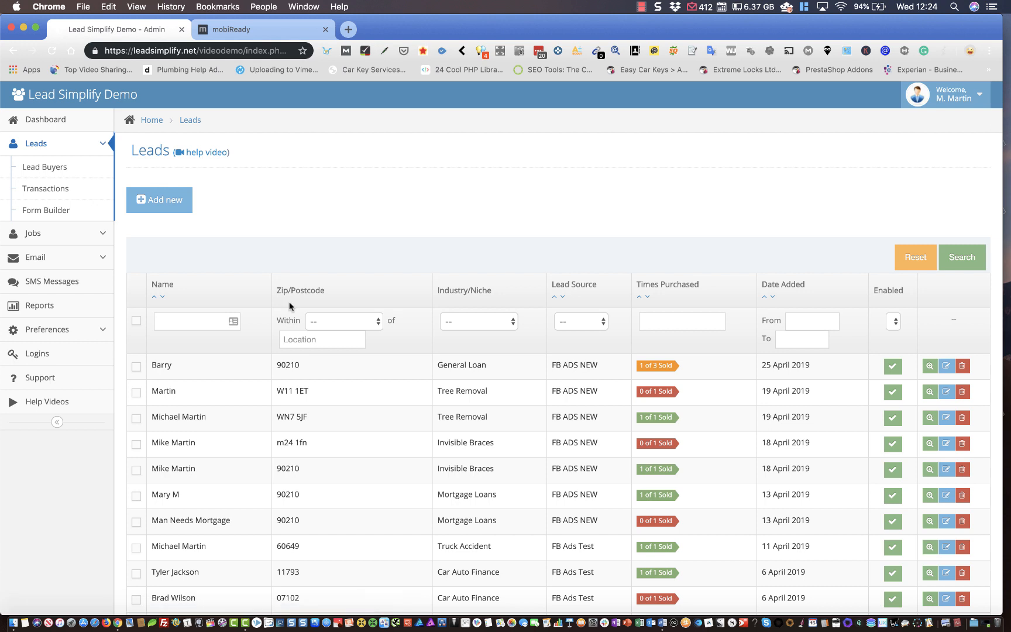
# Open the leads form builder and add a Header element above the Name field of the Emergency Gas form
pyautogui.click(46, 211)
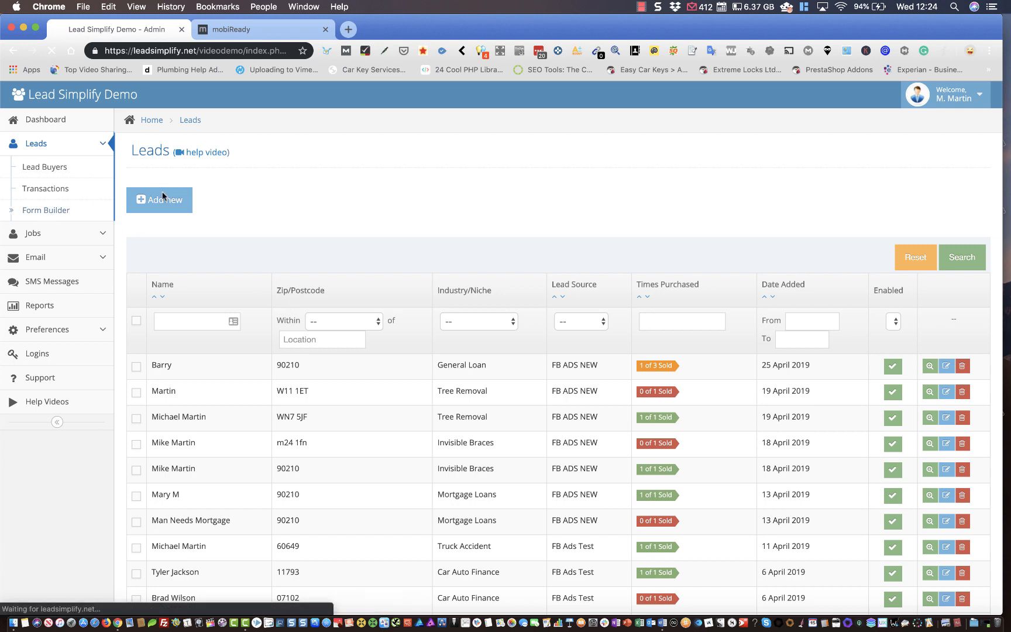
pyautogui.scroll(-1, 400, 242)
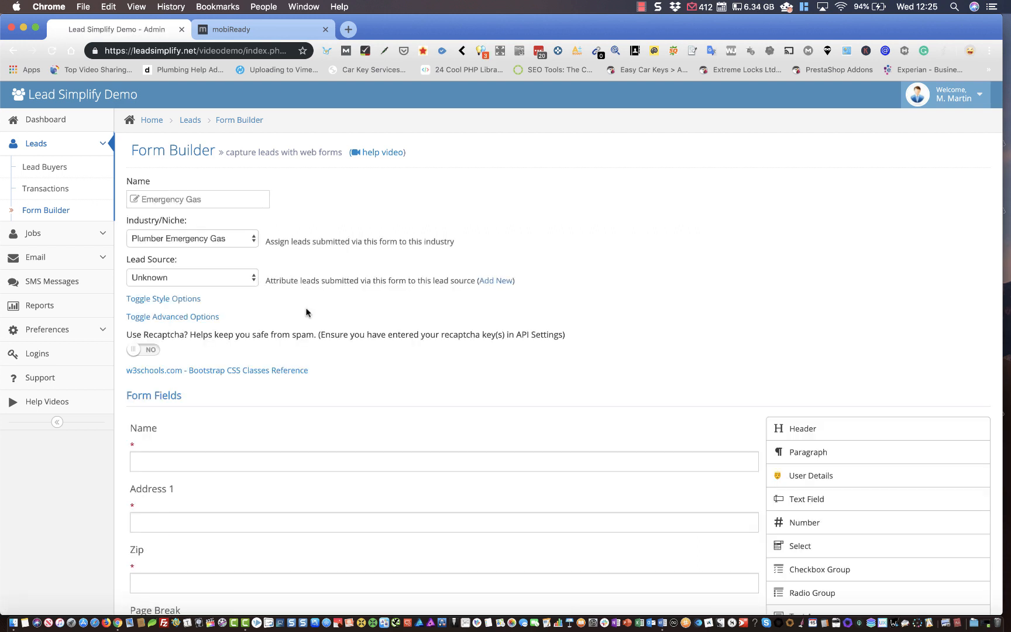
pyautogui.scroll(-3, 502, 341)
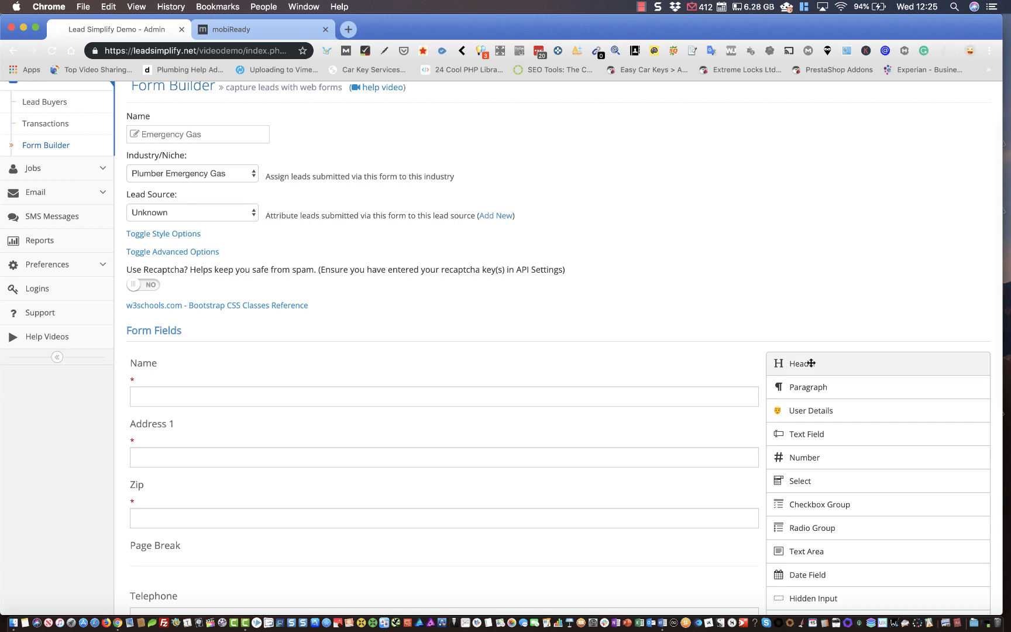
pyautogui.moveTo(810, 364); pyautogui.dragTo(413, 350)
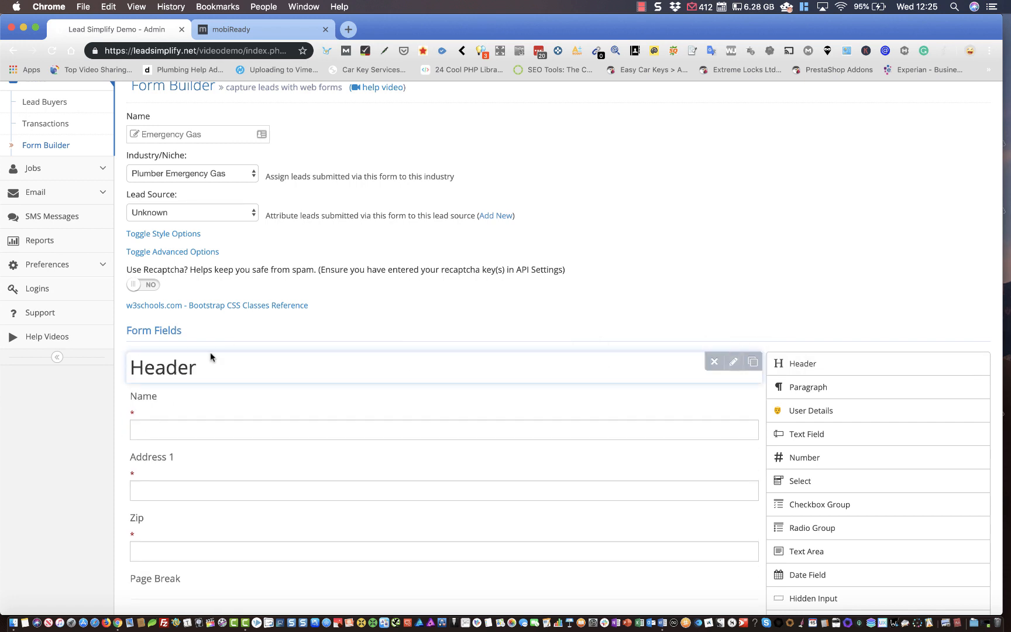
# Set the new header's label to "Compare 3 Local Boiler Repair Quotes" and close its settings
pyautogui.click(733, 361)
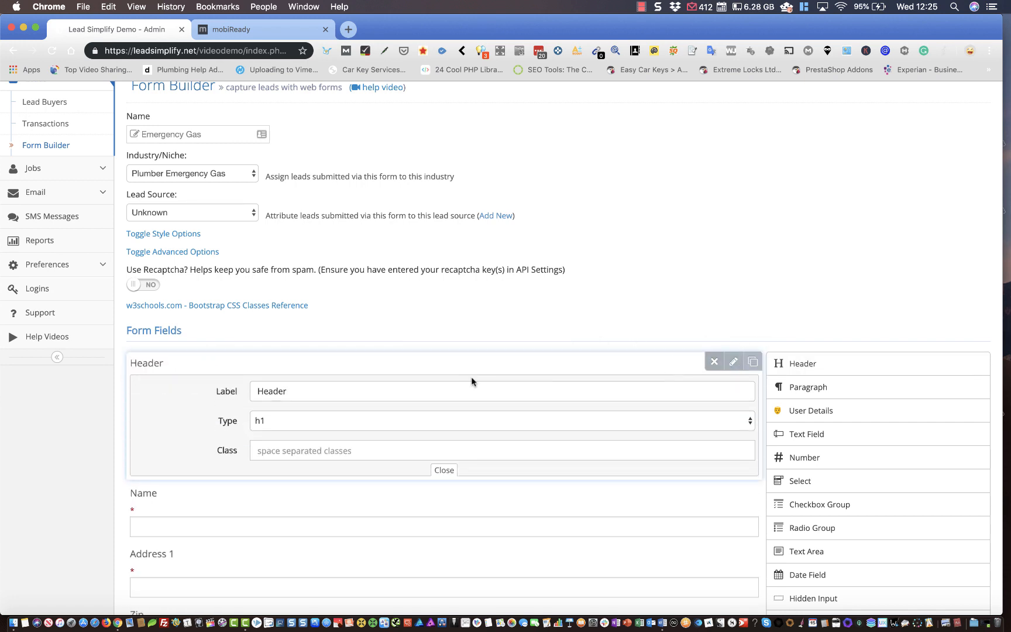
pyautogui.doubleClick(309, 390)
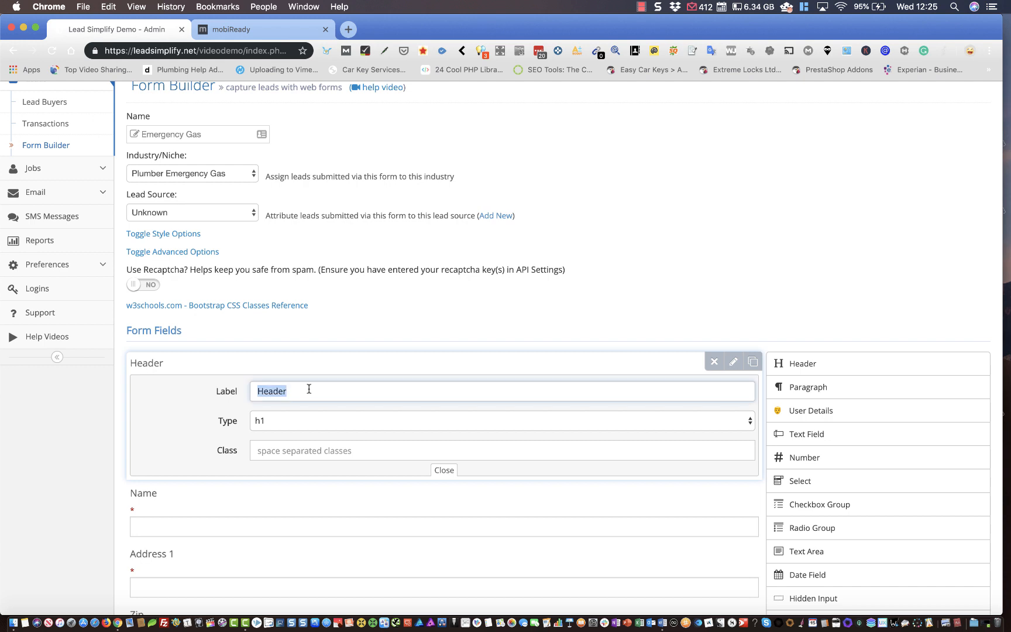
pyautogui.write('COmpare ')
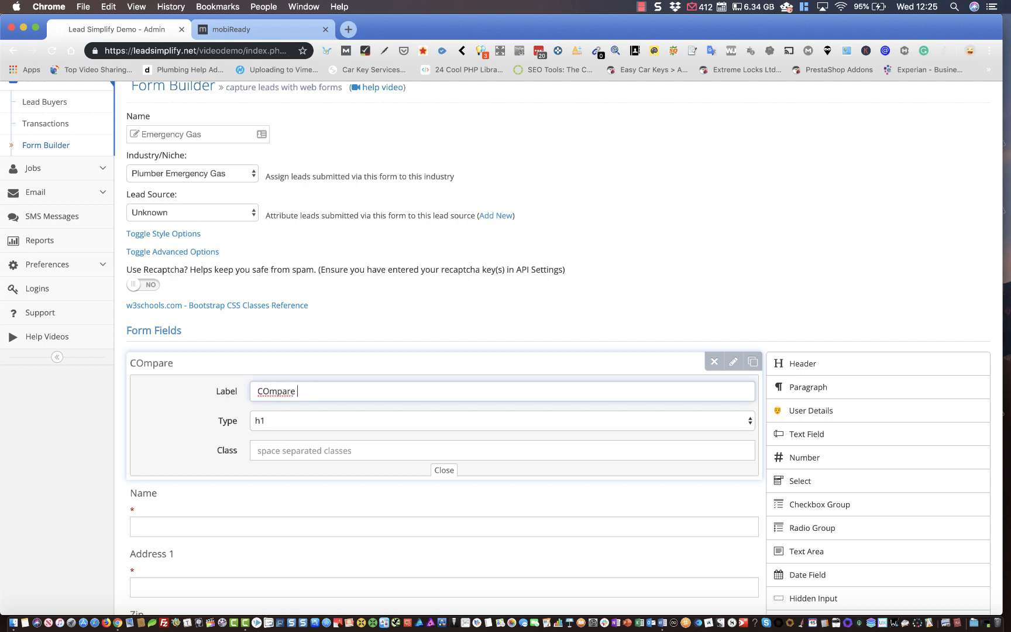
pyautogui.write('3 Local')
pyautogui.click(269, 391)
pyautogui.press('BackSpace')
pyautogui.write('o')
pyautogui.click(337, 390)
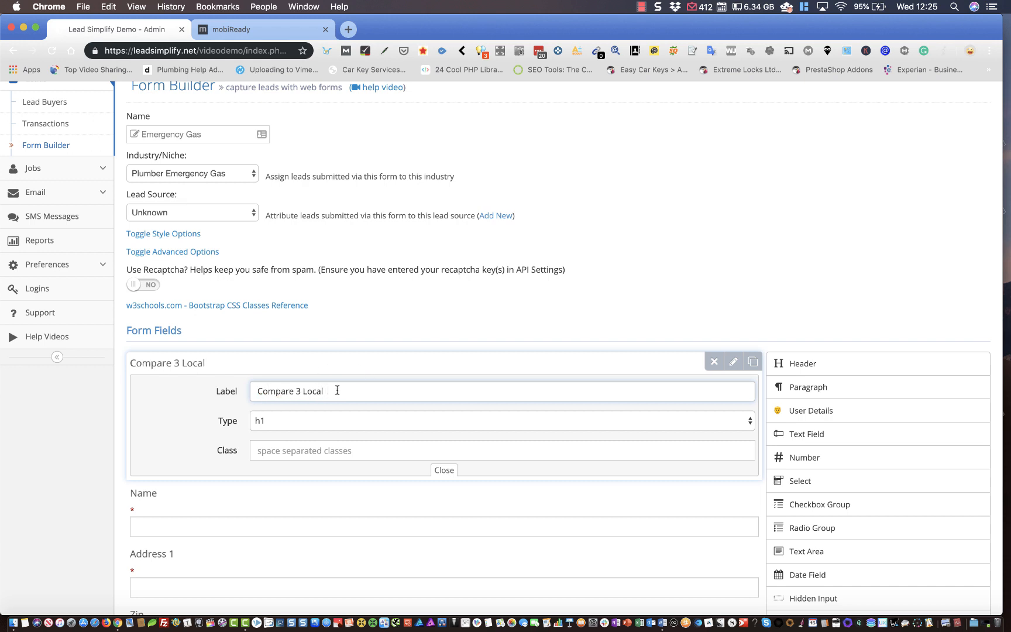
pyautogui.write('Boiler Repair Quote')
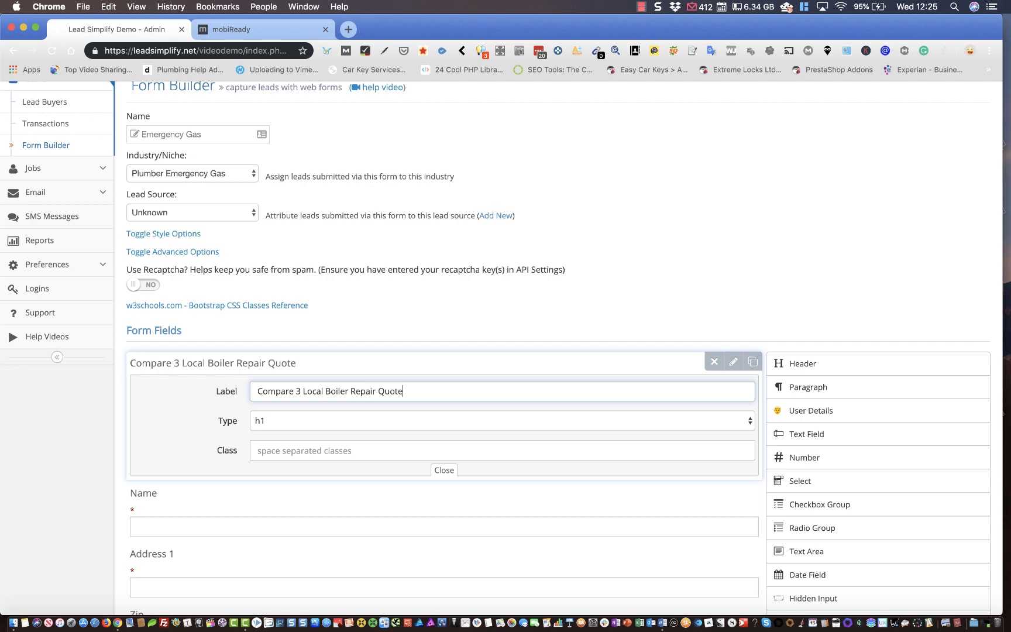
pyautogui.write('s')
pyautogui.click(734, 362)
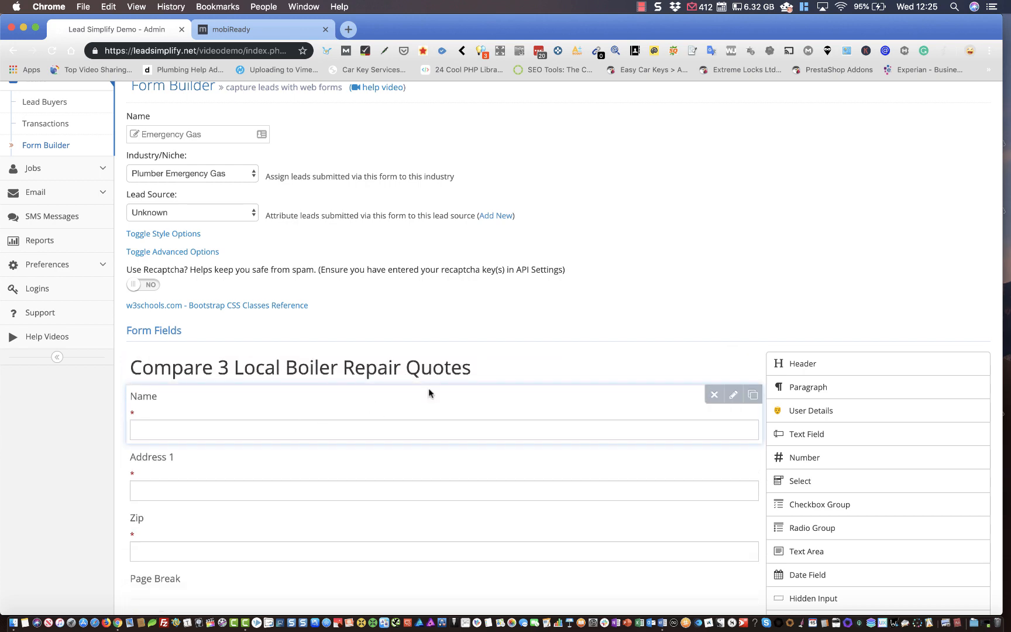
# Show the form's style options and set its background color to black
pyautogui.scroll(-10, 569, 398)
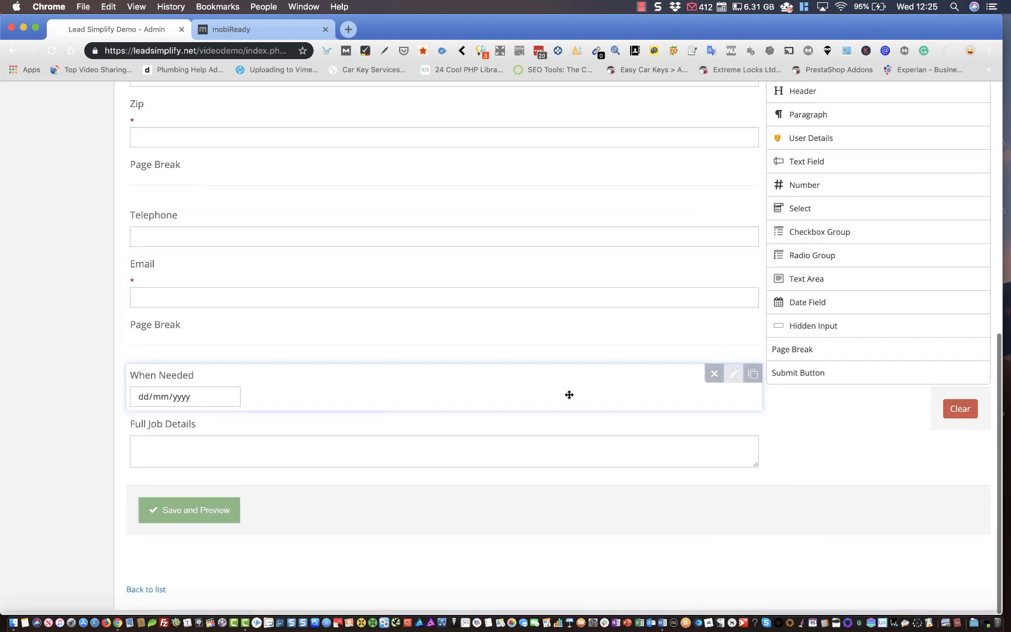
pyautogui.scroll(2, 503, 309)
pyautogui.scroll(-2, 506, 313)
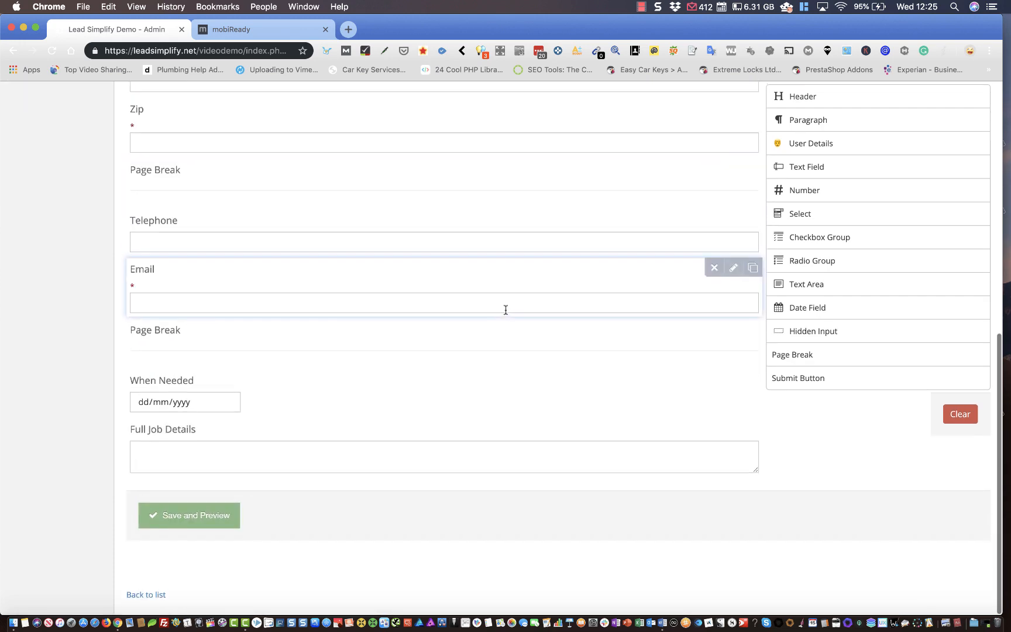
pyautogui.scroll(4, 661, 313)
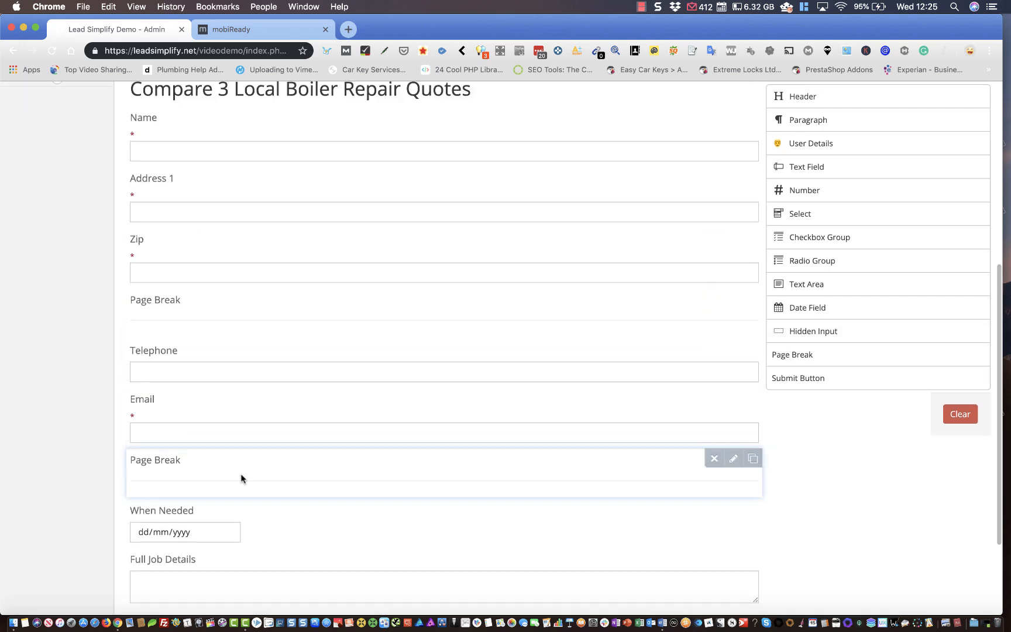
pyautogui.scroll(-4, 351, 316)
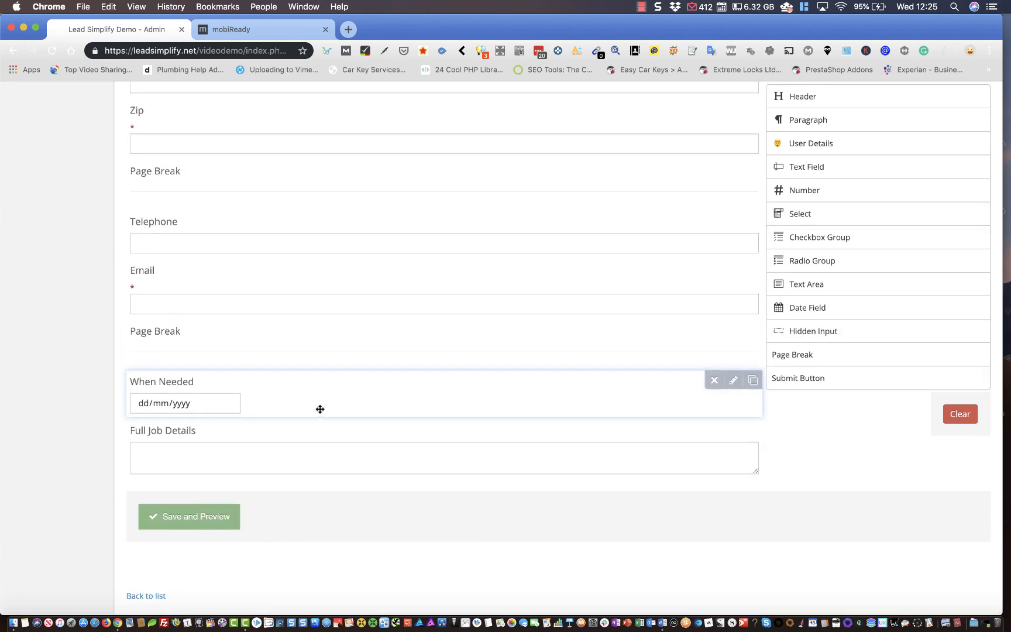
pyautogui.scroll(10, 320, 409)
pyautogui.click(192, 280)
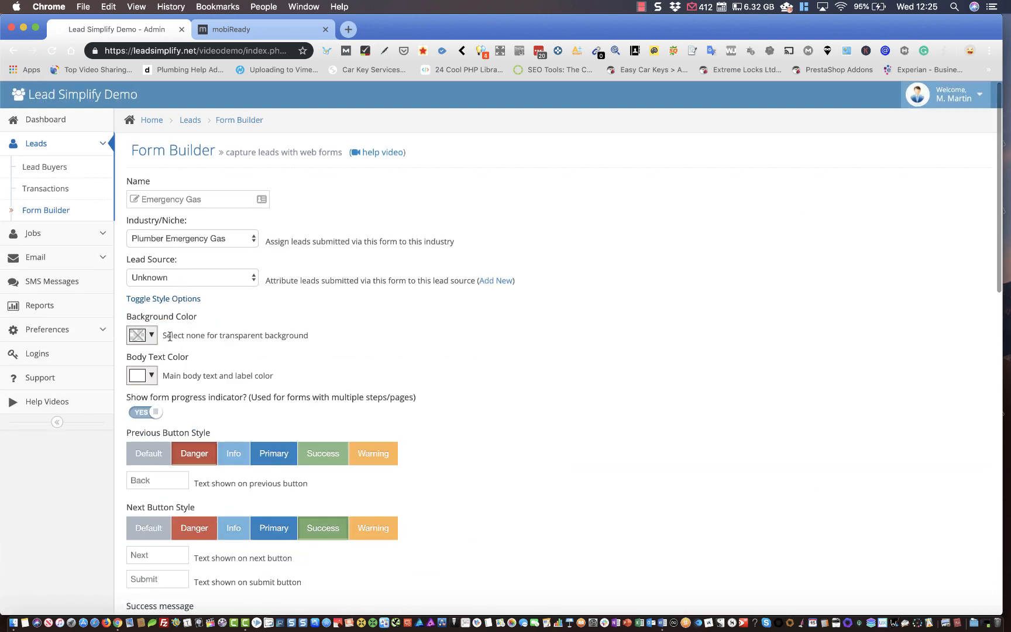
pyautogui.click(142, 334)
pyautogui.click(215, 433)
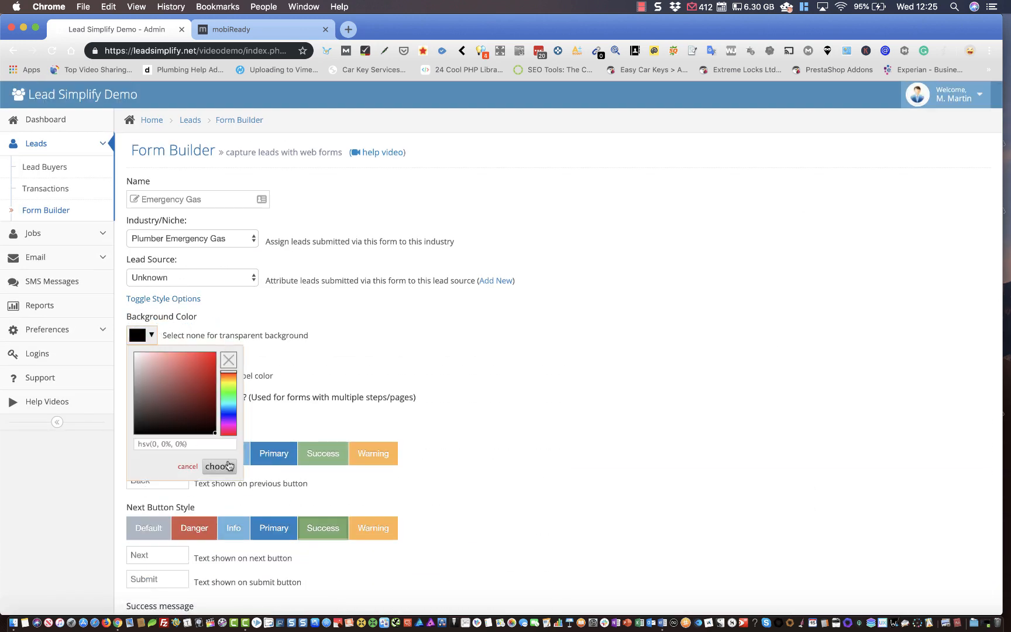
pyautogui.click(368, 370)
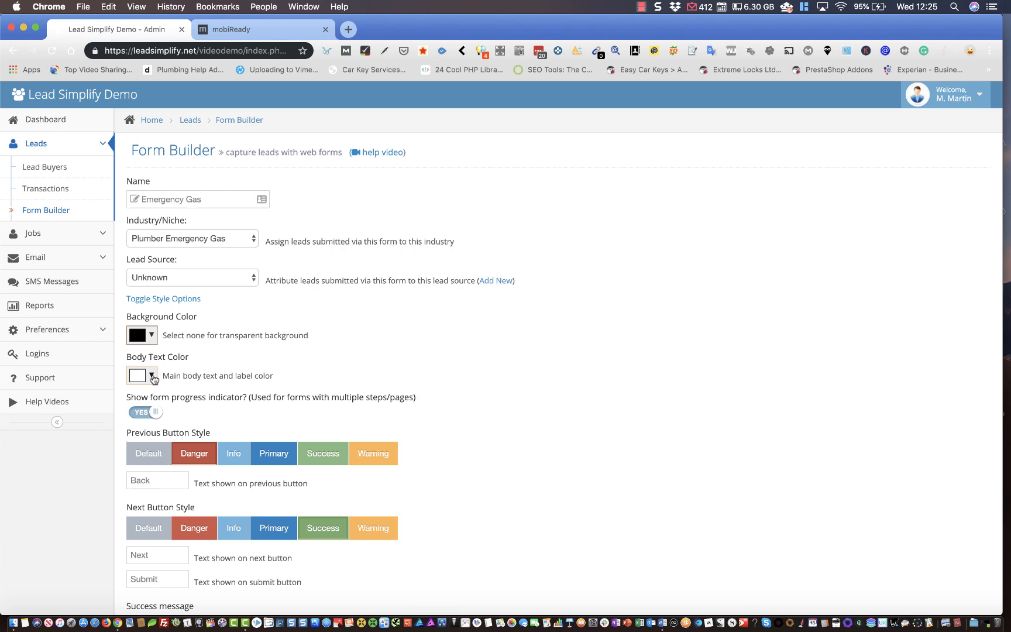
# Save the form and open its iframe preview on a separate page
pyautogui.scroll(-20, 416, 336)
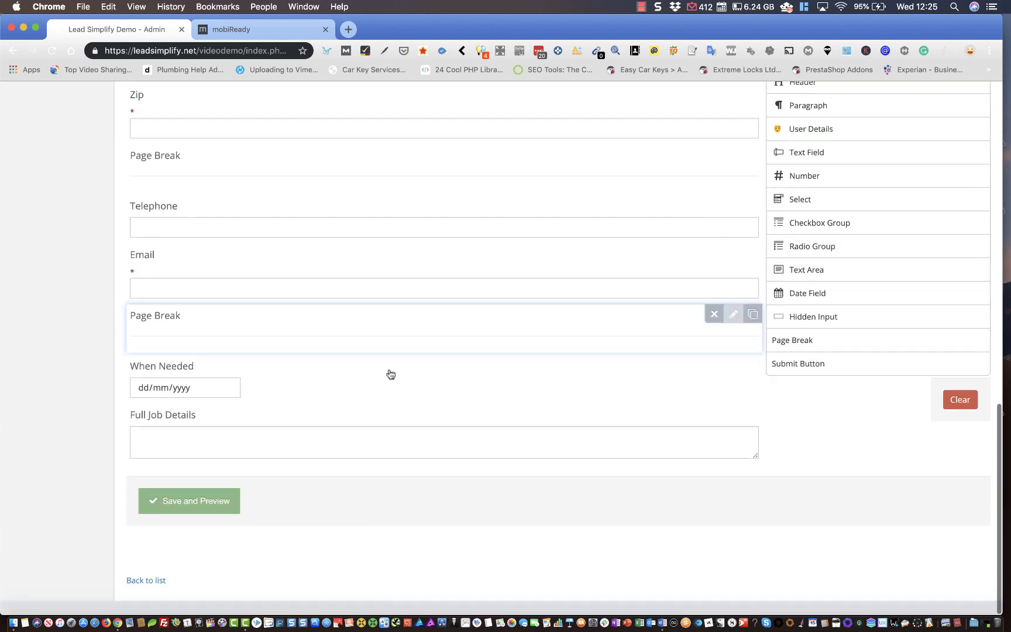
pyautogui.click(208, 514)
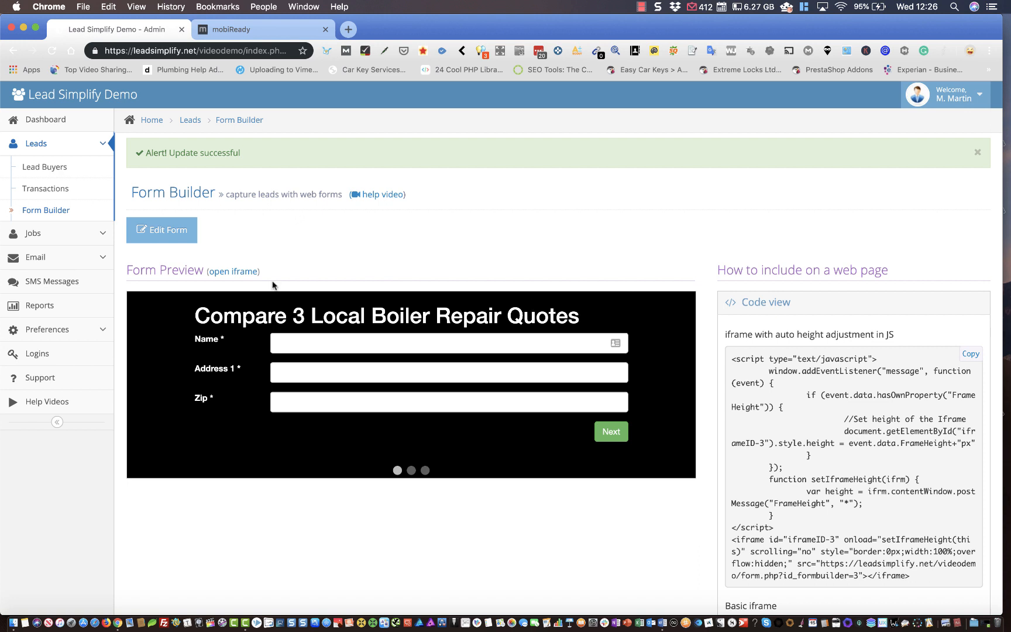
pyautogui.click(235, 272)
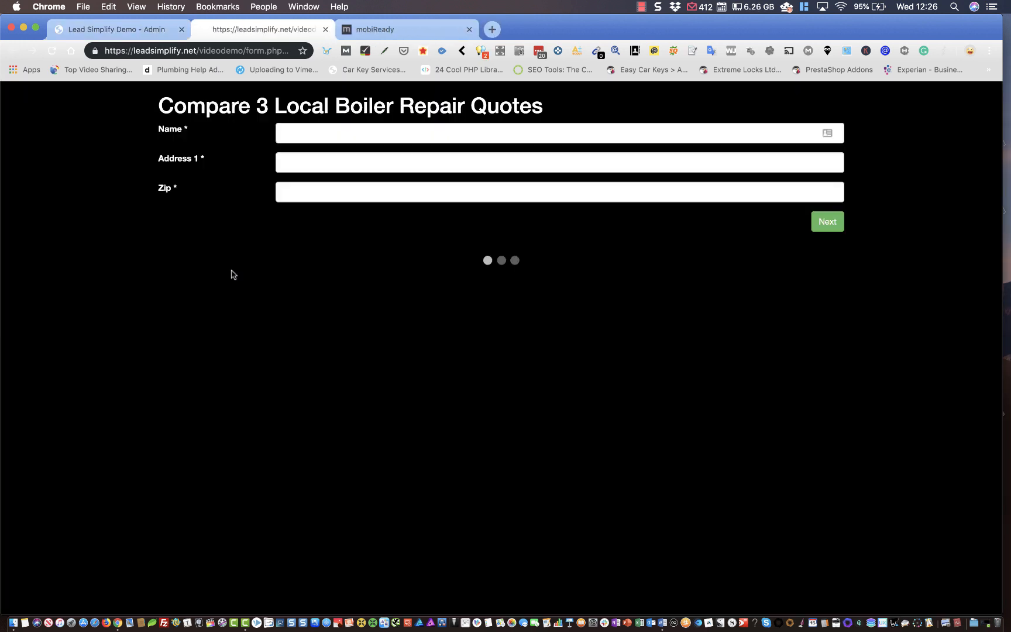
pyautogui.click(154, 52)
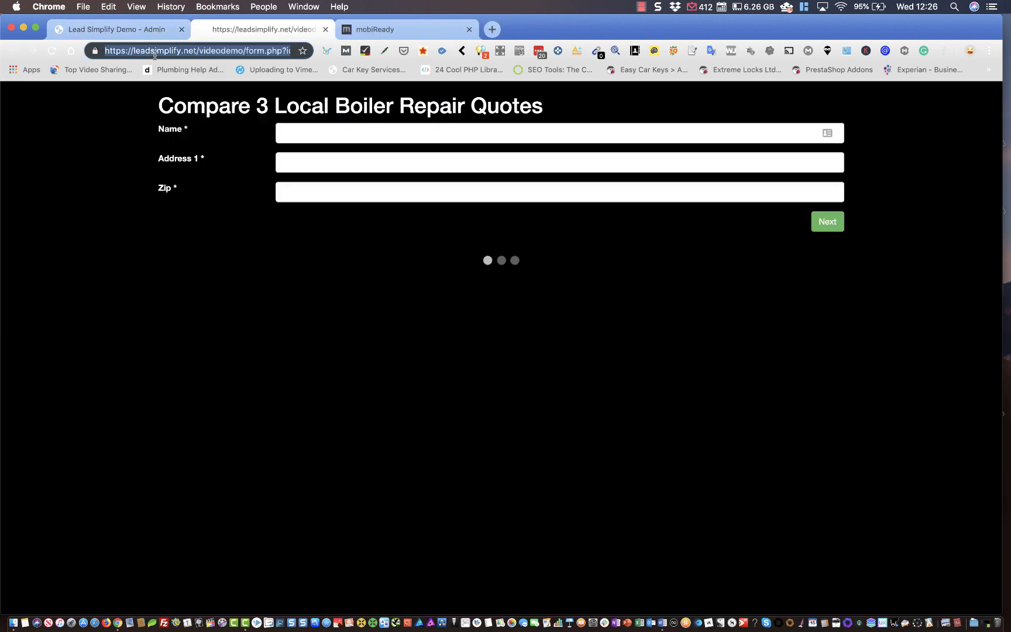
pyautogui.click(115, 31)
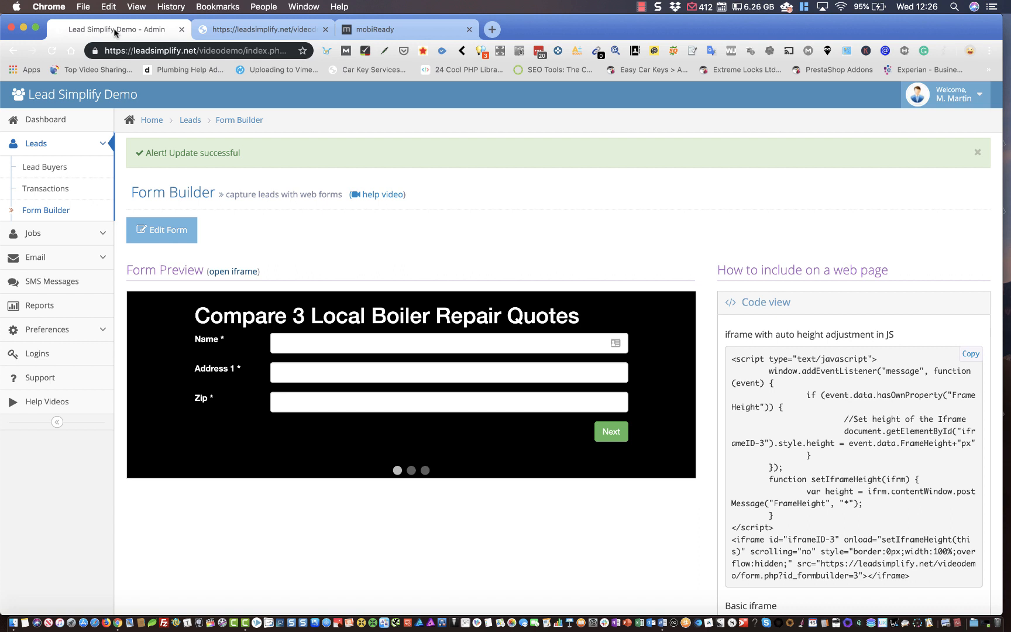
pyautogui.click(412, 31)
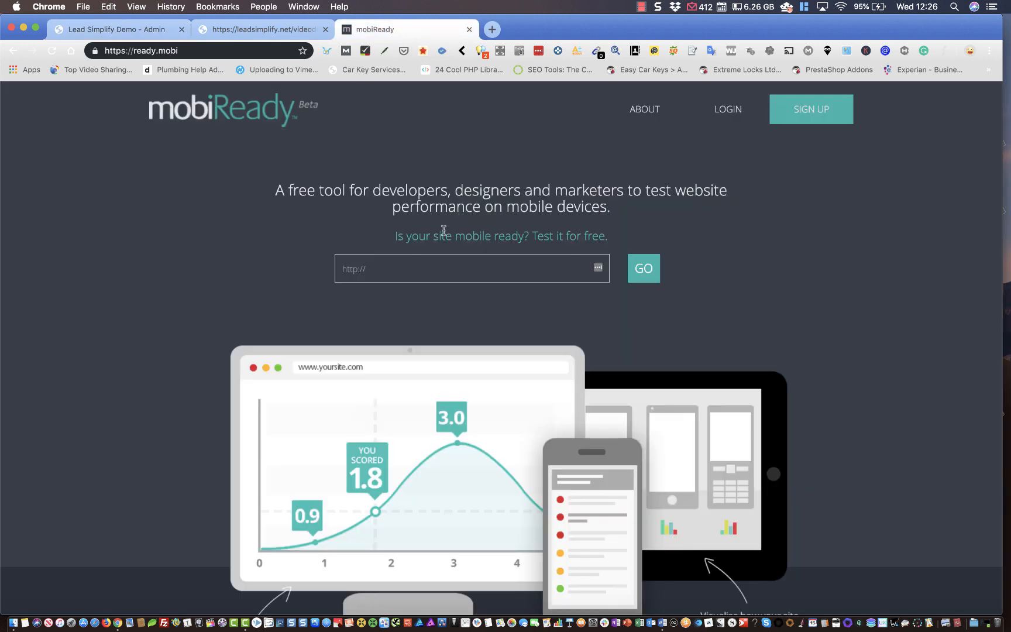
pyautogui.click(392, 264)
pyautogui.write('https://leadsimplify.net/videodemo/form.php?id_formbuilder=3')
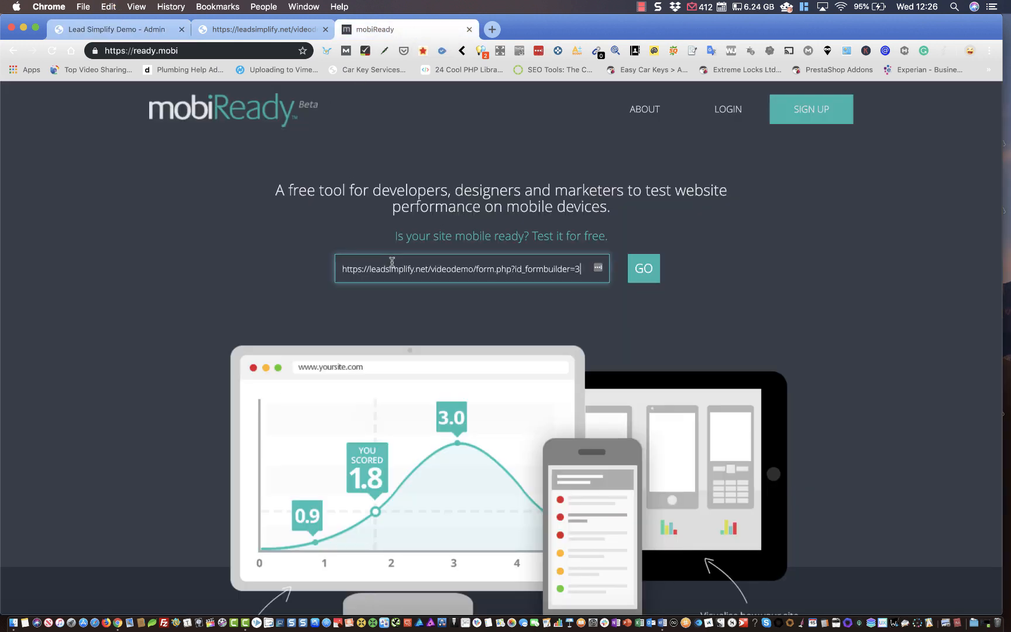
pyautogui.click(644, 275)
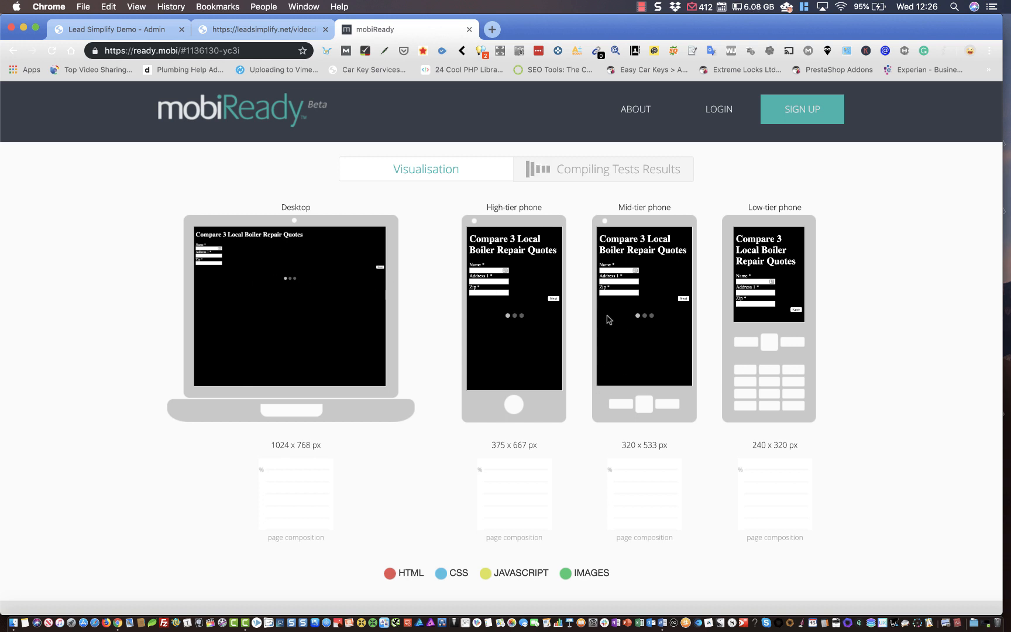
# Compare the live form with mobiReady's desktop and phone previews and examine the mobile test results
pyautogui.click(250, 30)
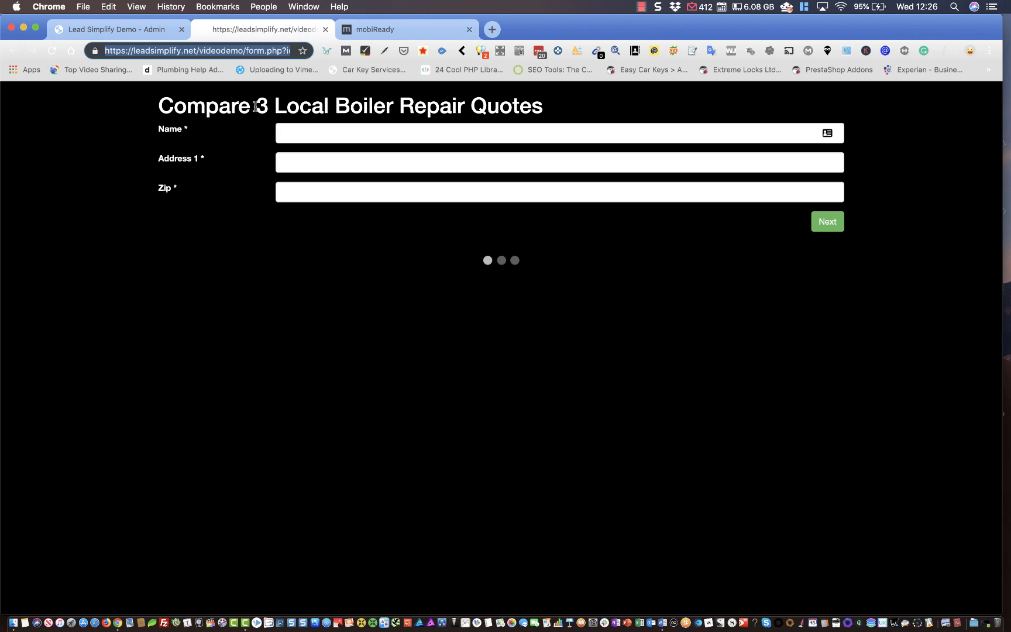
pyautogui.click(124, 28)
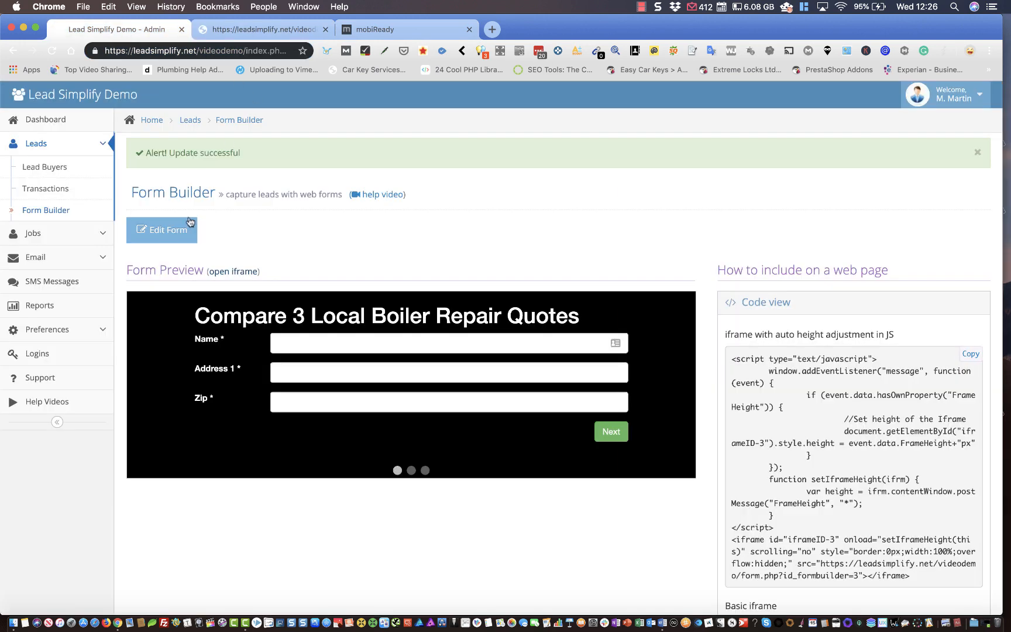
pyautogui.click(272, 30)
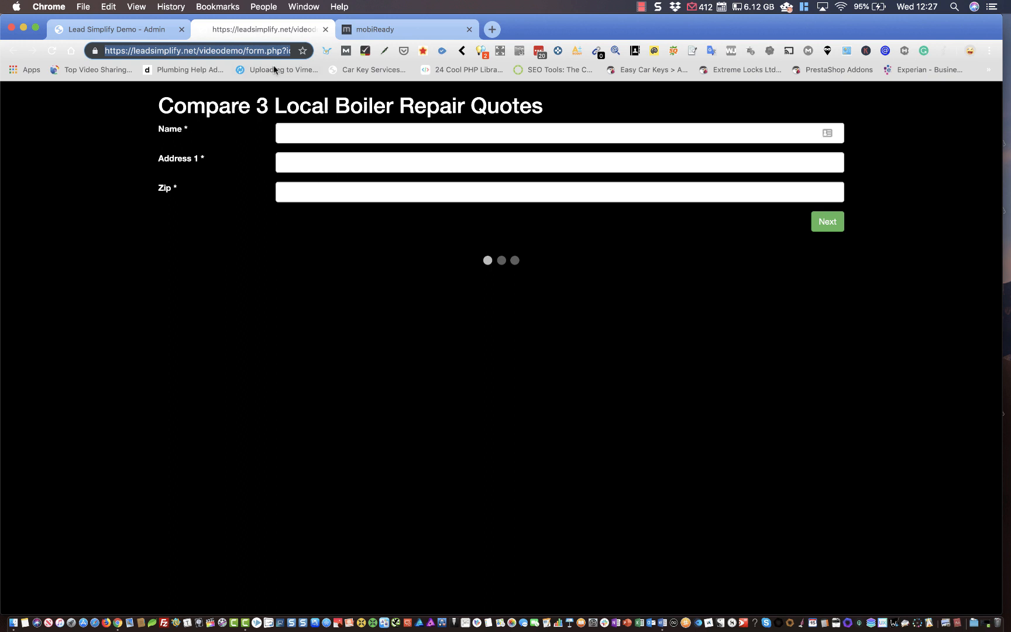
pyautogui.click(384, 29)
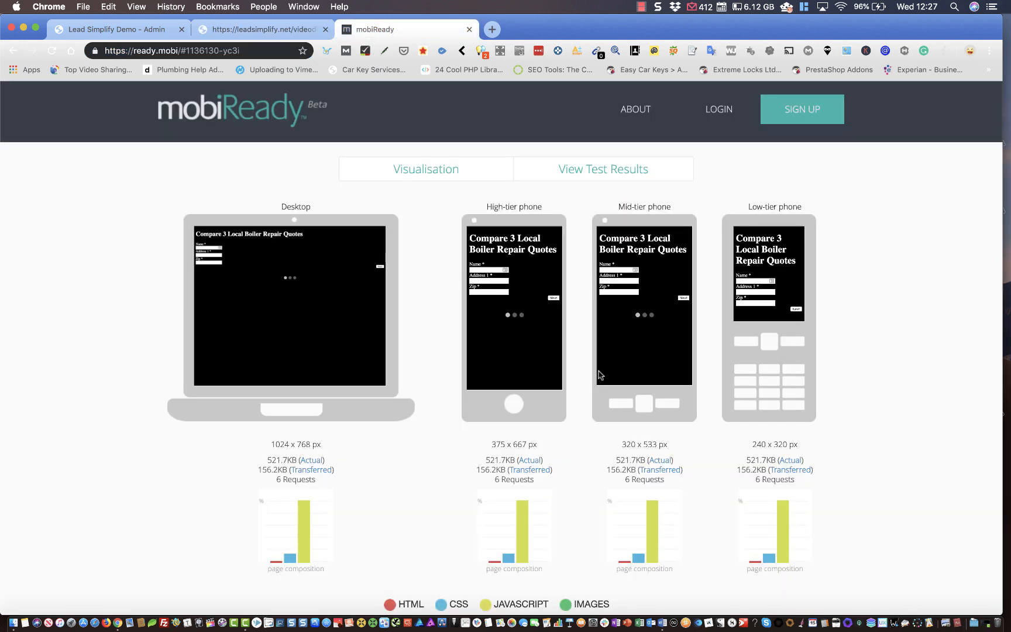
pyautogui.scroll(-1, 639, 401)
pyautogui.scroll(-20, 639, 401)
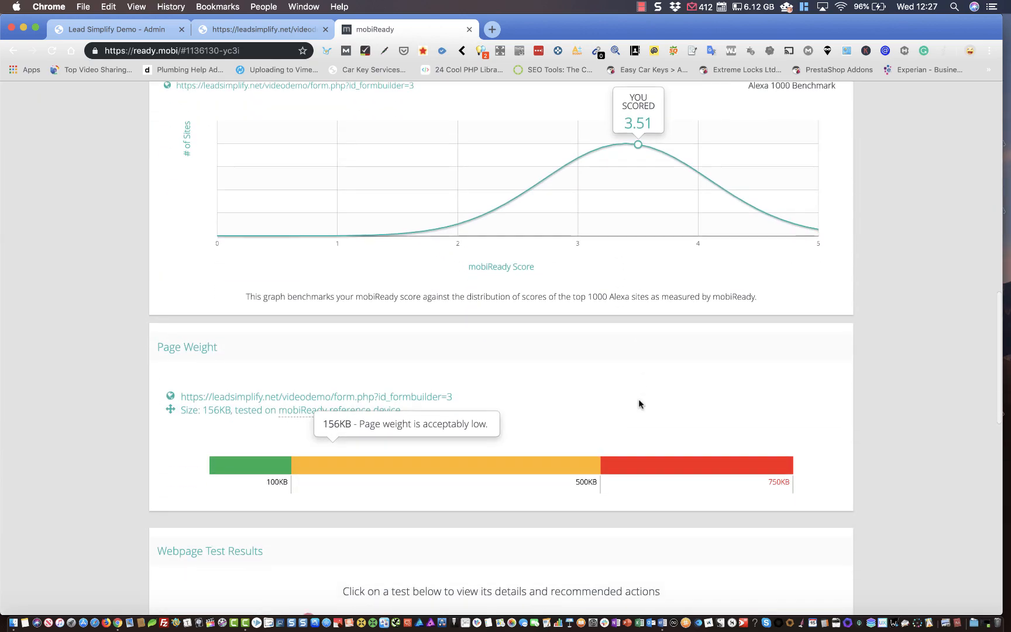
pyautogui.scroll(20, 640, 402)
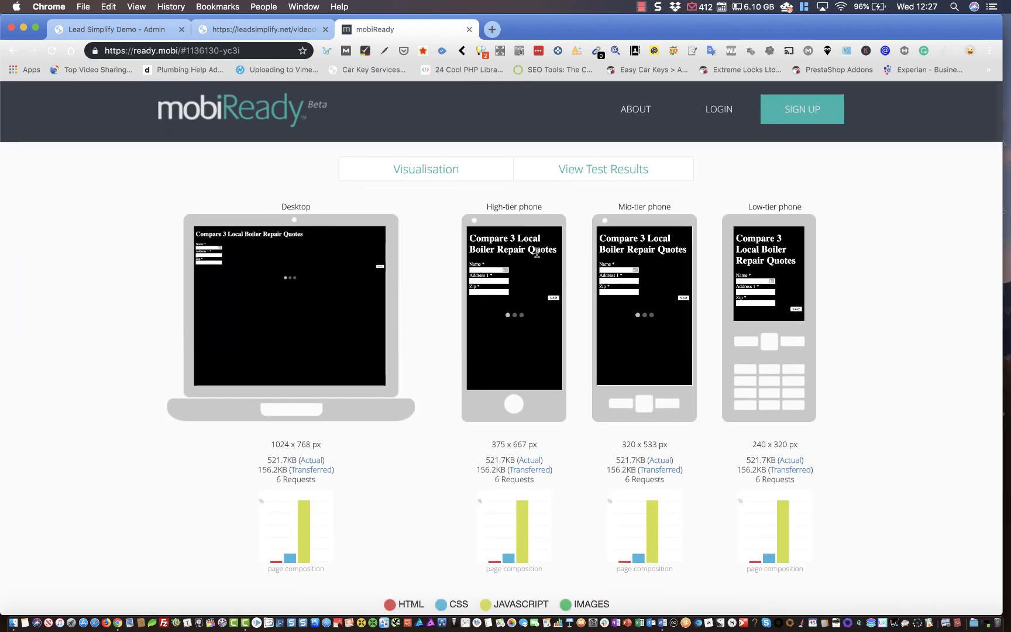
# Return to the Lead Simplify form, reopen it for editing and add a Paragraph element below Full Job Details
pyautogui.click(123, 32)
pyautogui.scroll(-4, 658, 395)
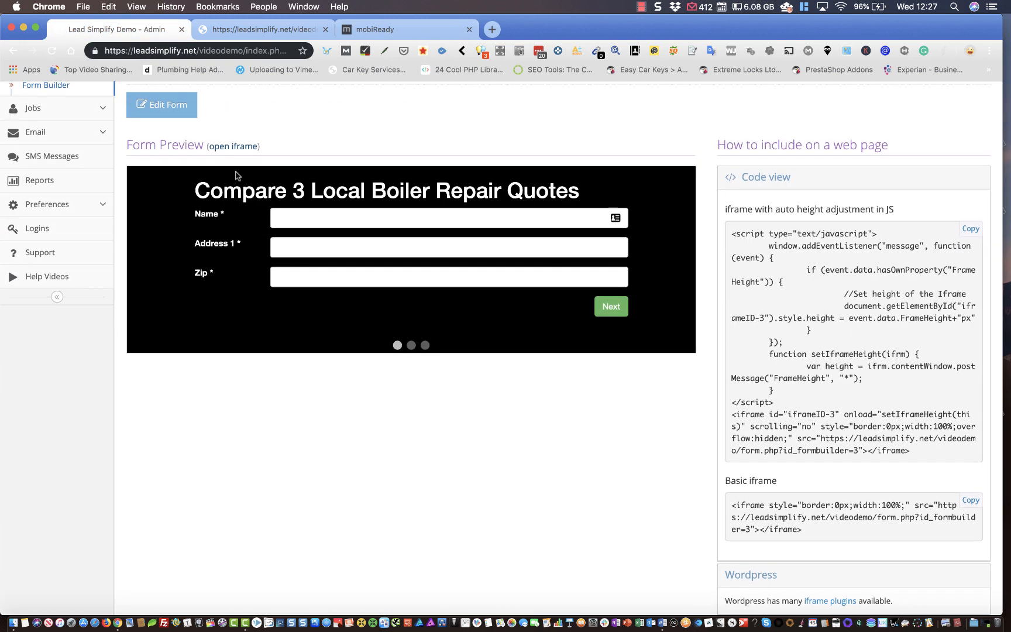
pyautogui.click(178, 108)
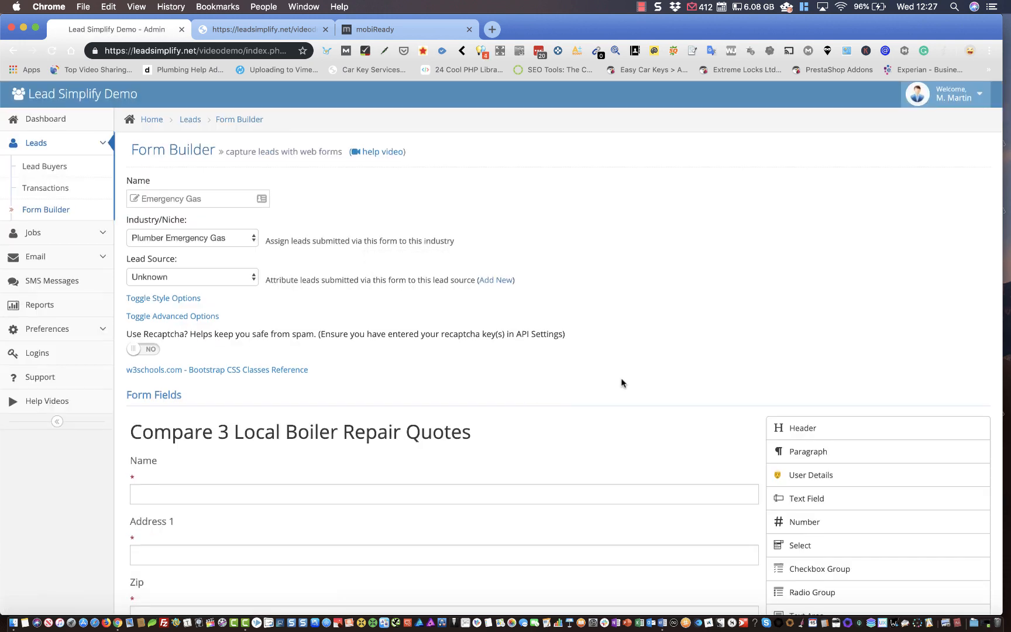
pyautogui.scroll(-5, 622, 383)
pyautogui.scroll(-4, 551, 309)
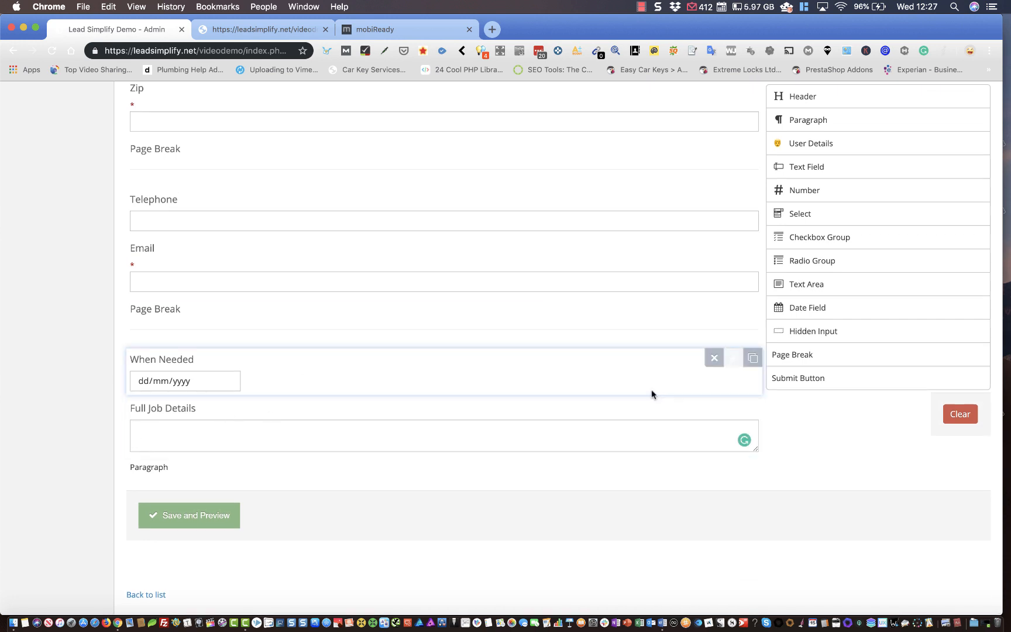
# View the settings of the When Needed date field and close them again
pyautogui.click(733, 359)
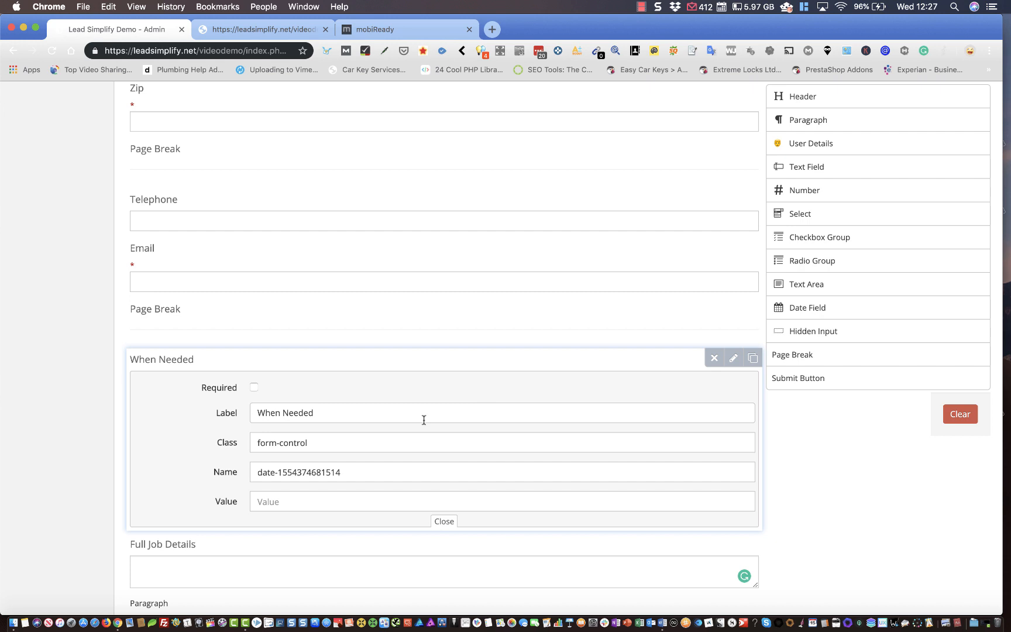
pyautogui.click(733, 358)
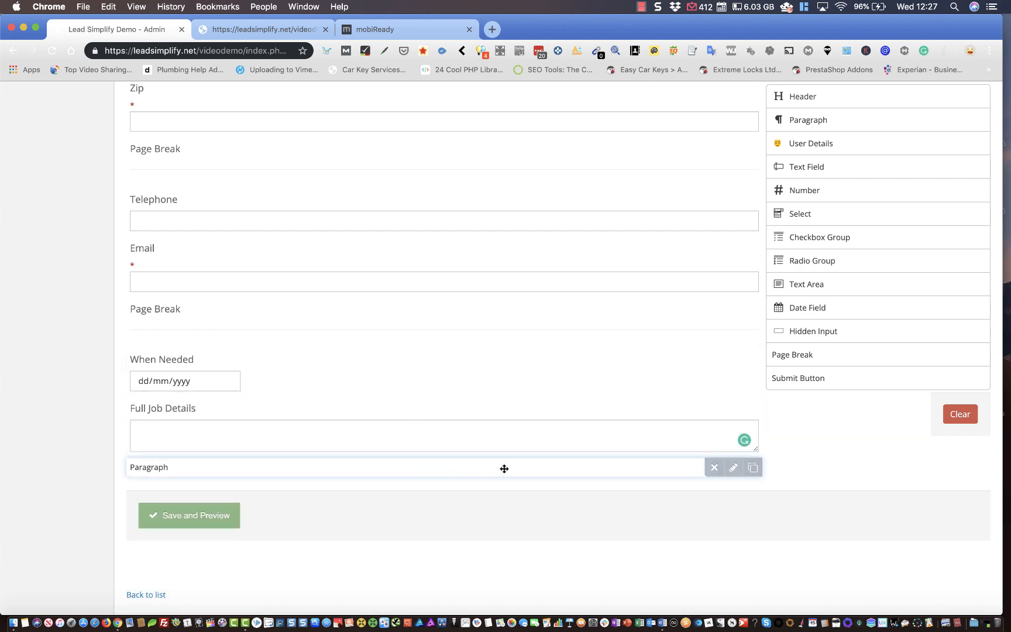
# Replace the Paragraph element's content with "By submiting this form you agrere to xyz" and delete that element from the form
pyautogui.click(733, 468)
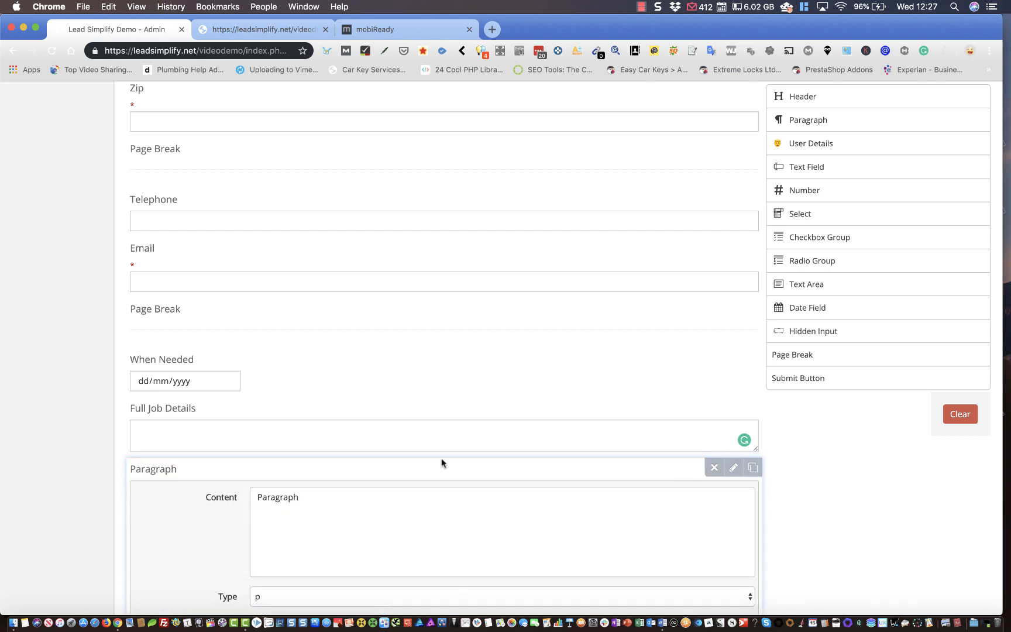
pyautogui.tripleClick(351, 502)
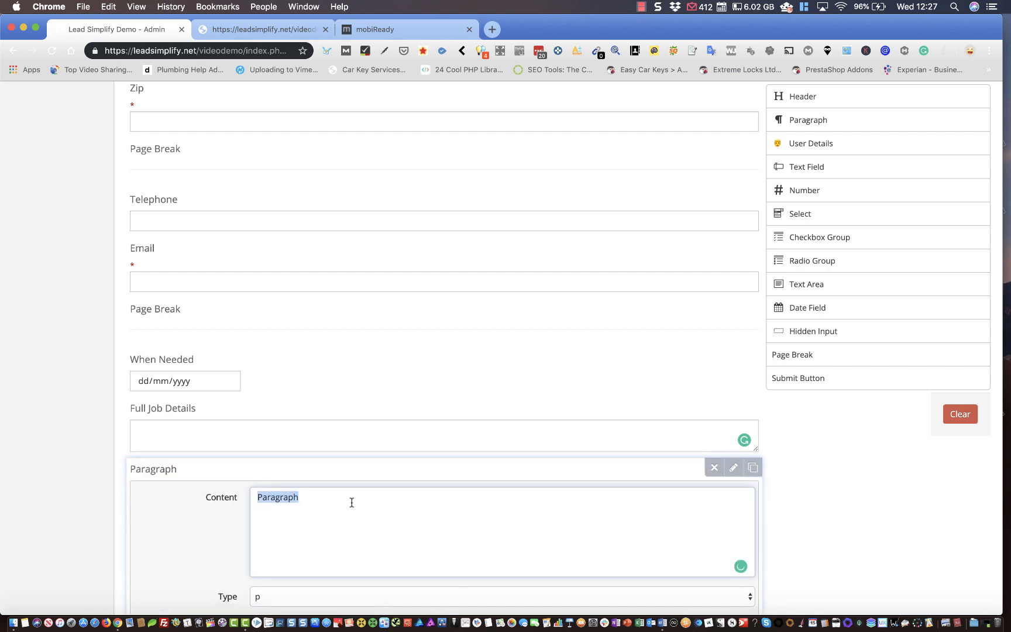
pyautogui.write('By submit')
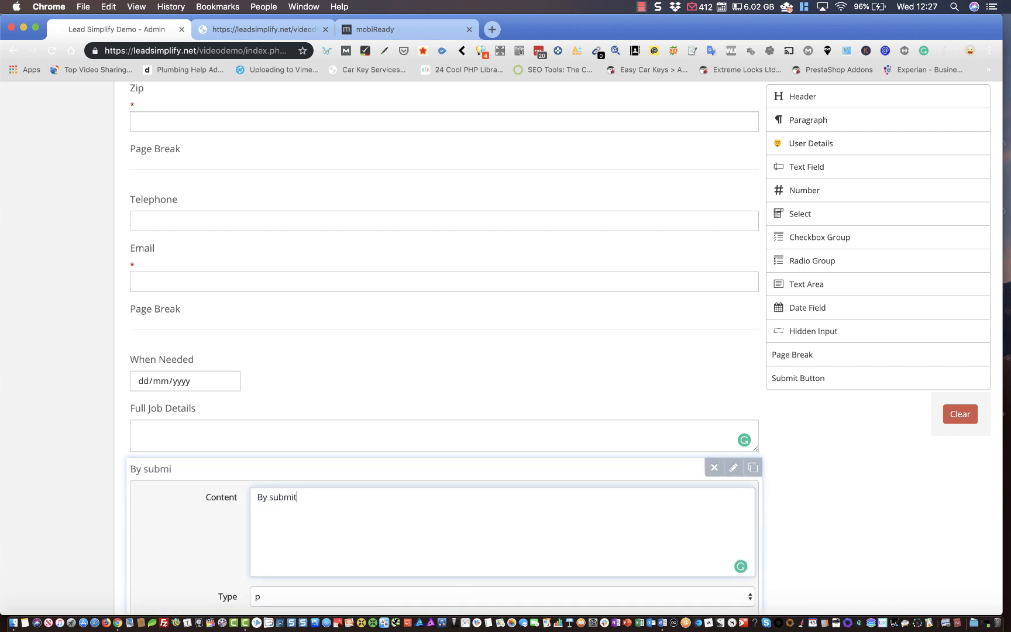
pyautogui.write('ing this form')
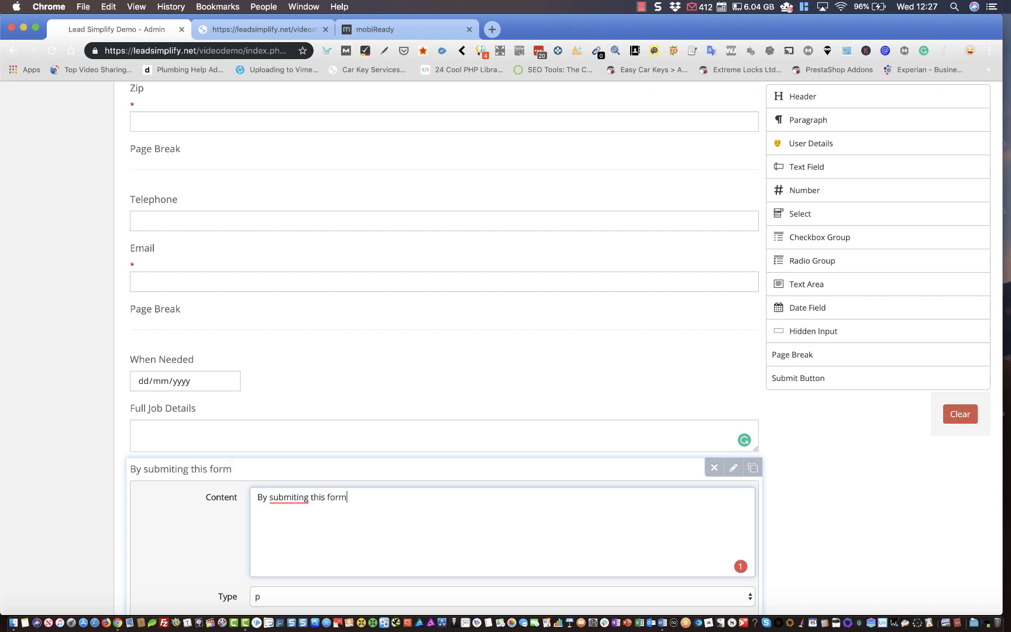
pyautogui.write(' you agrere')
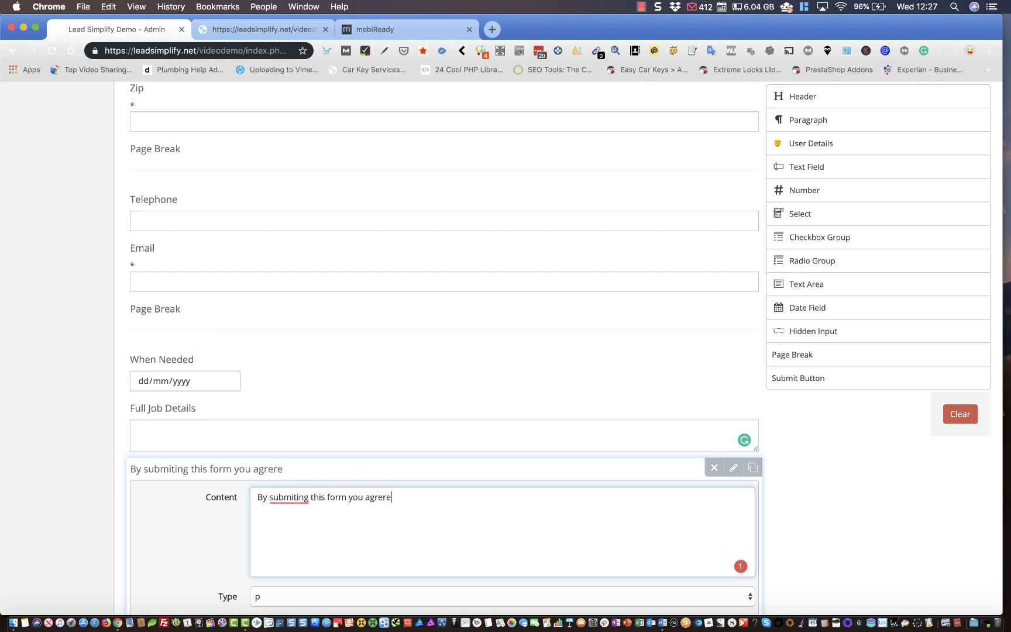
pyautogui.write(' to xyz')
pyautogui.doubleClick(352, 493)
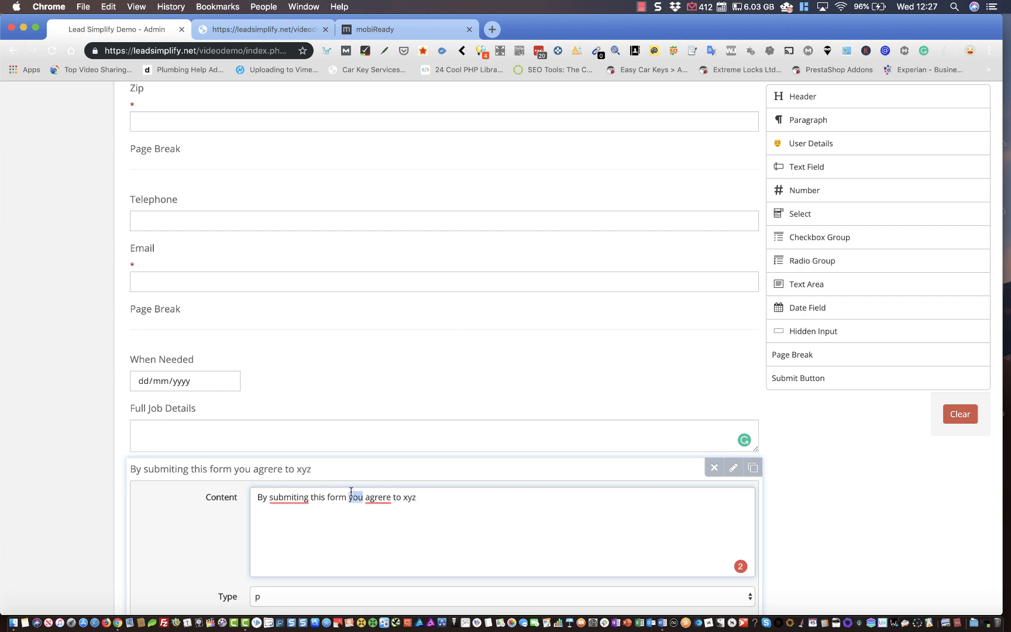
pyautogui.click(714, 468)
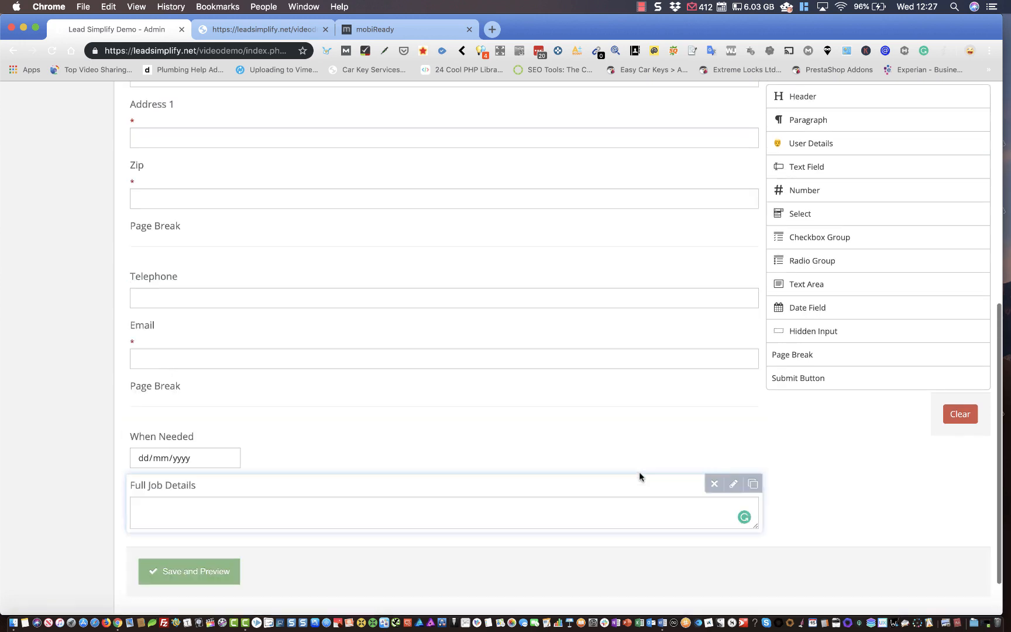
# Recheck the form in mobiReady's device previews and return to Lead Simplify to view the Leads list and Dashboard
pyautogui.click(397, 30)
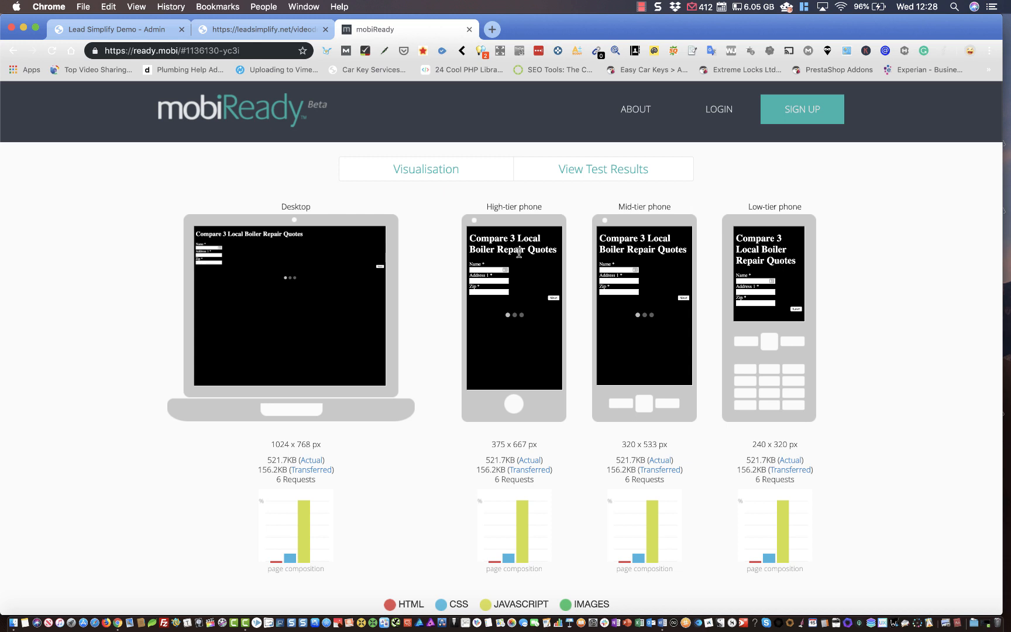
pyautogui.click(117, 29)
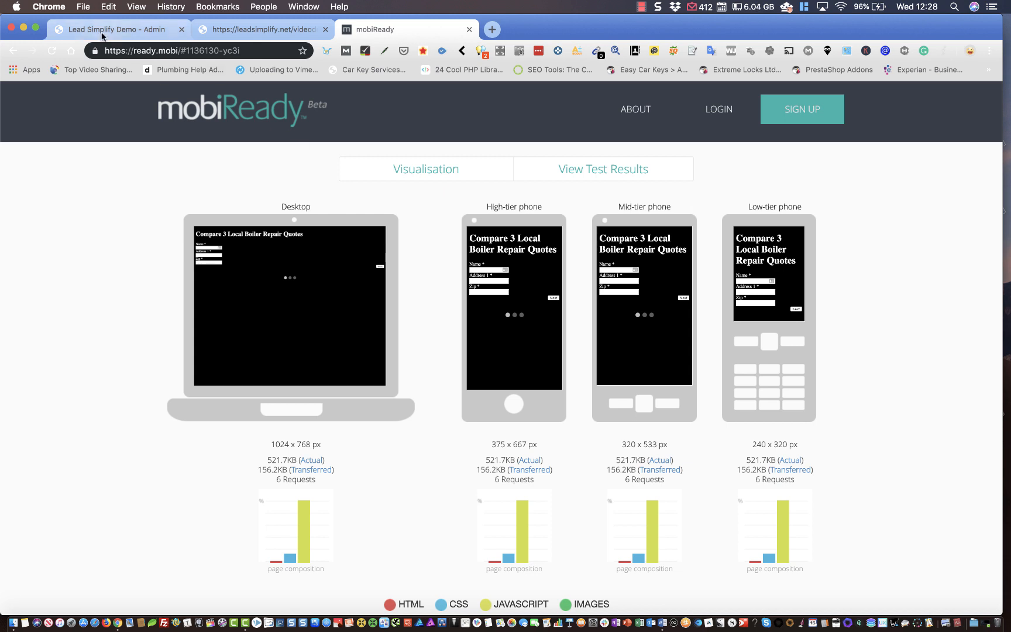
pyautogui.click(48, 101)
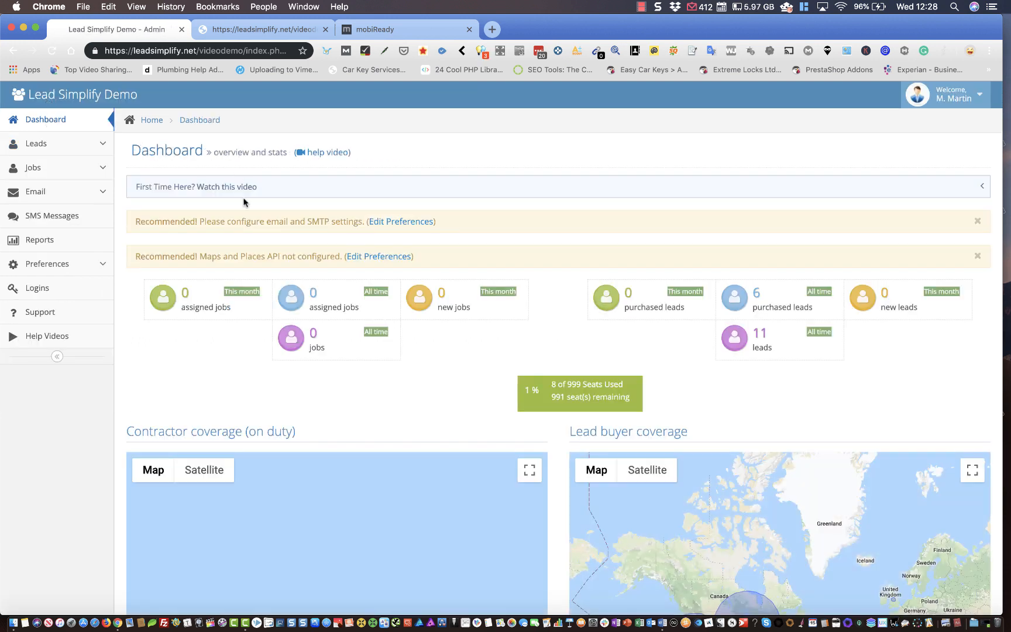
pyautogui.click(40, 151)
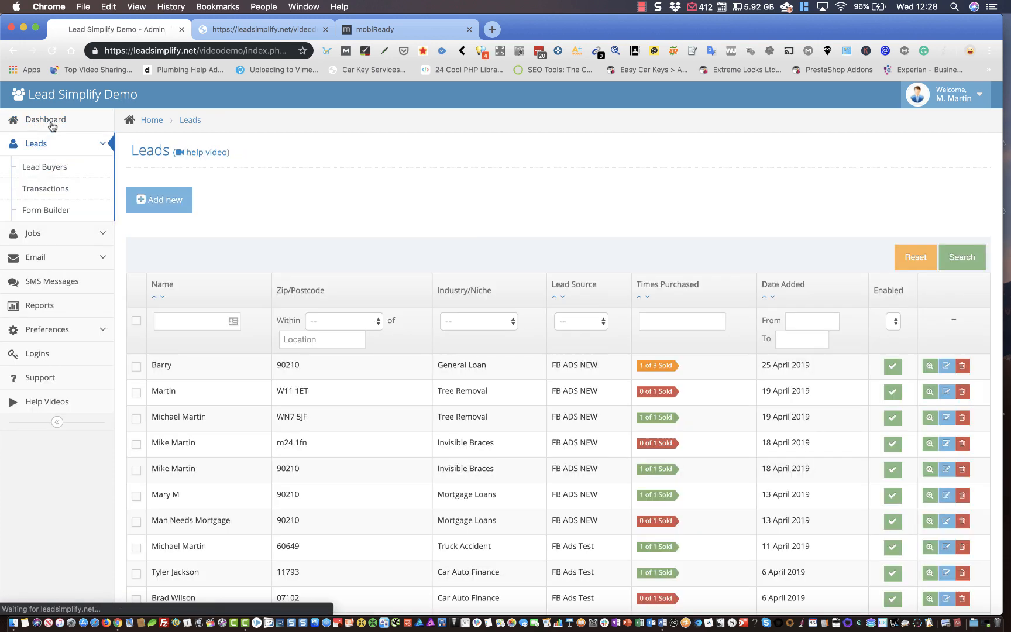
pyautogui.click(47, 123)
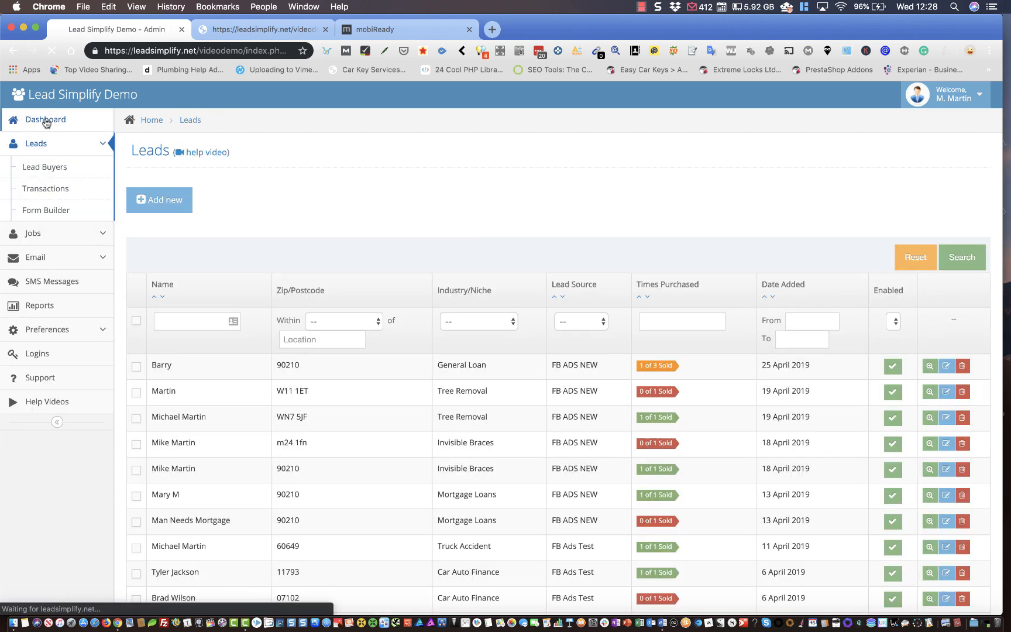